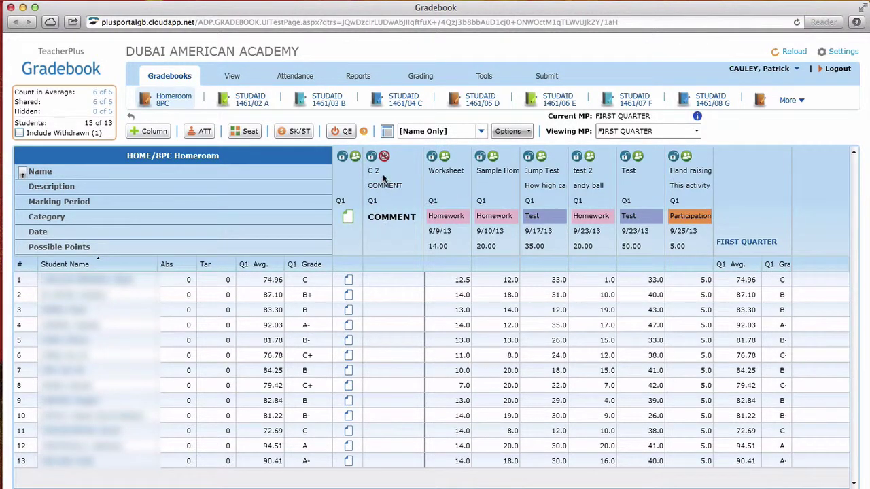
Select row 1's COMMENT cell to begin a comment for the first Homeroom student
{"action": "left_click", "coordinate": [375, 279]}
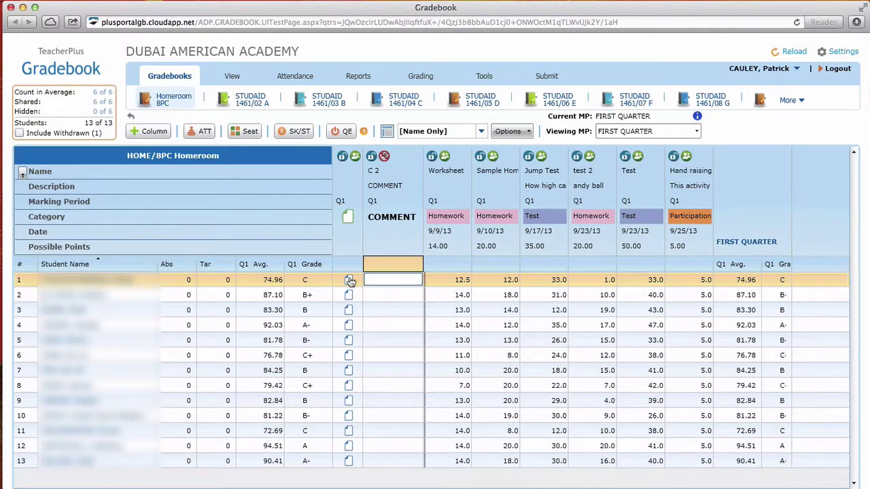
Write the first student's Q1 narrative about handing in homework on time, then advance to the next student
{"action": "left_click", "coordinate": [348, 280]}
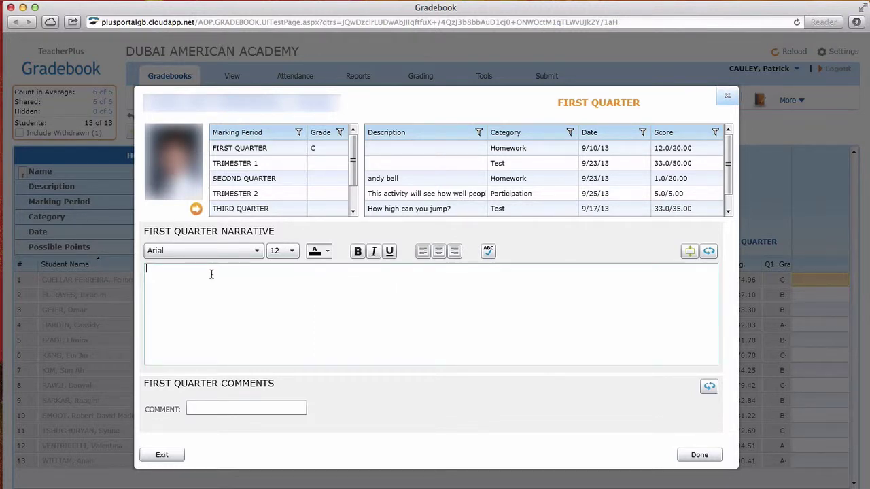
{"action": "type", "text": "Student Name is doing pretty wel"}
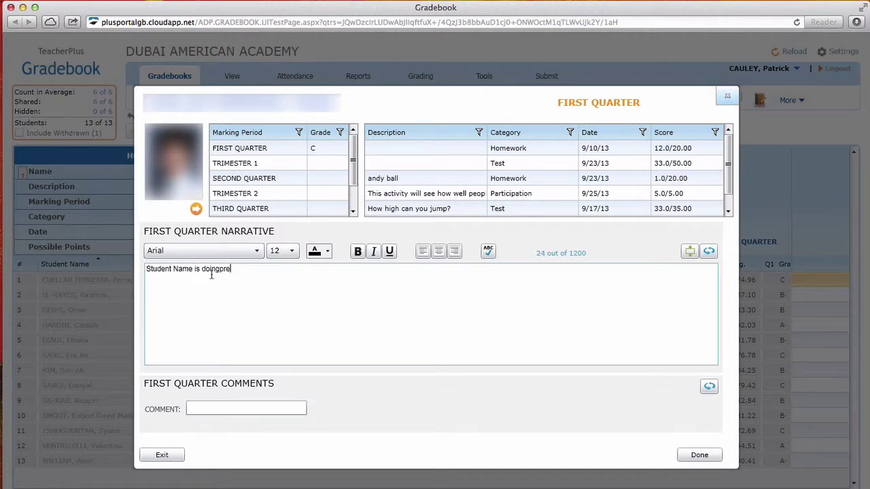
{"action": "type", "text": "l this semester but needs to mak"}
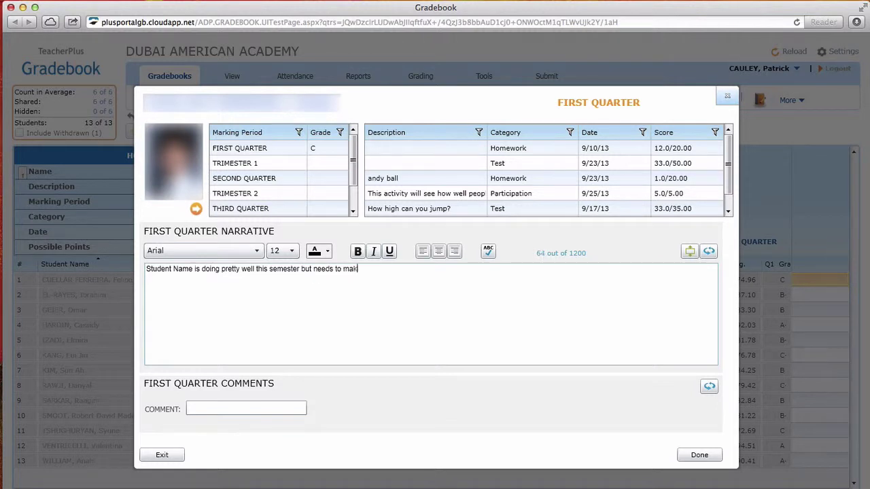
{"action": "type", "text": "e sure to hand in homework"}
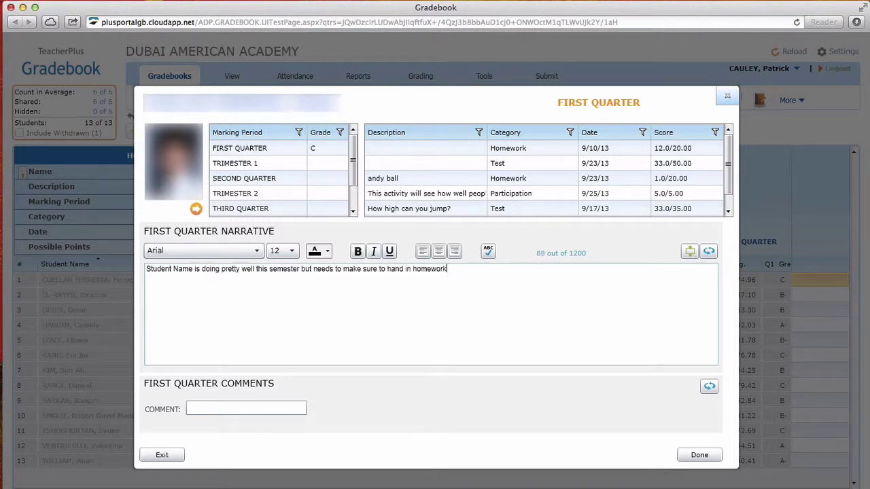
{"action": "type", "text": " assignments on time."}
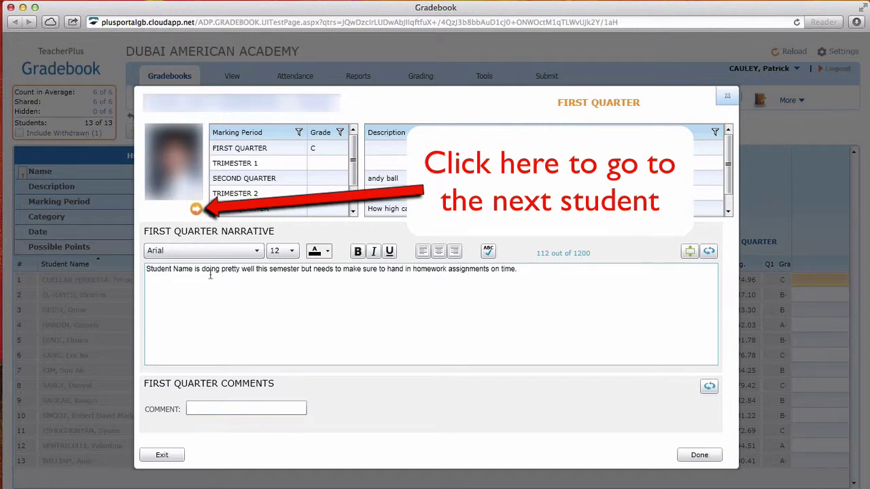
{"action": "left_click", "coordinate": [196, 209]}
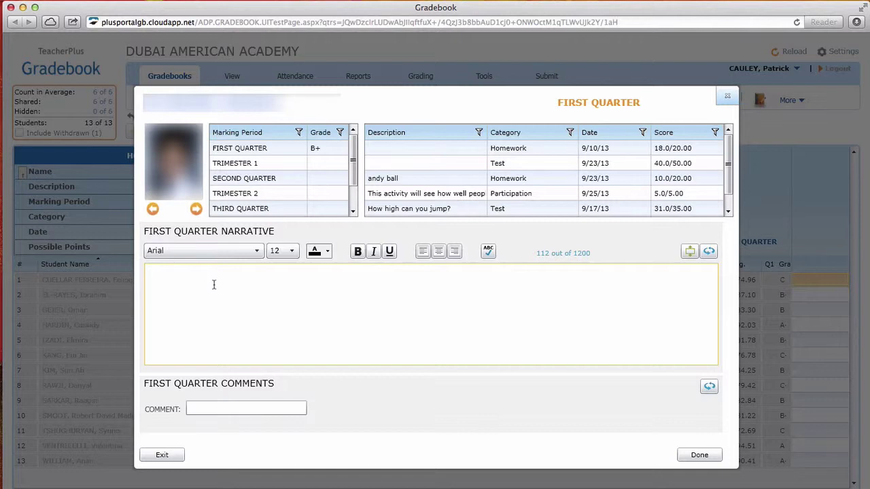
Save the narrative, then sign in to PlusPortals with the teacher's user name and password, declining password saving
{"action": "left_click", "coordinate": [693, 453]}
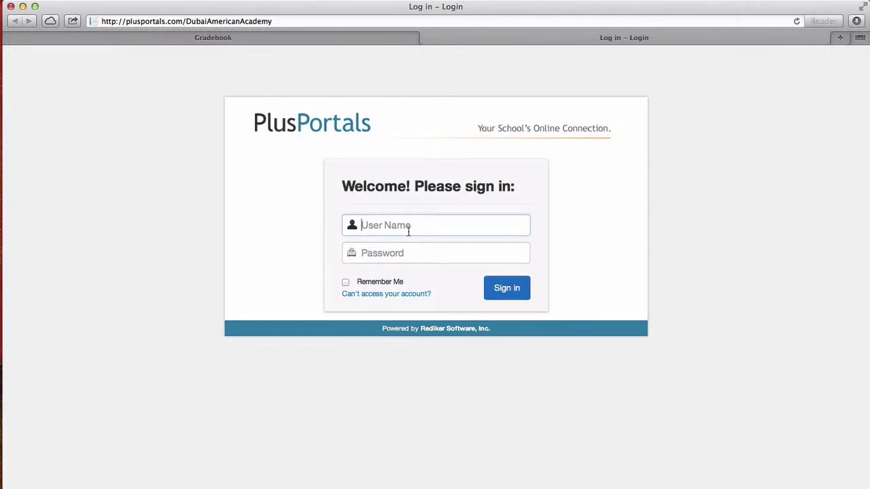
{"action": "key", "text": "Return"}
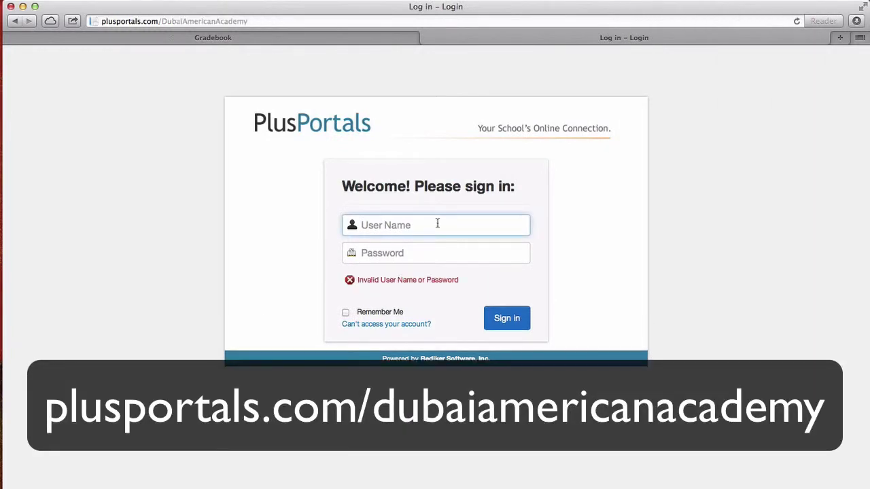
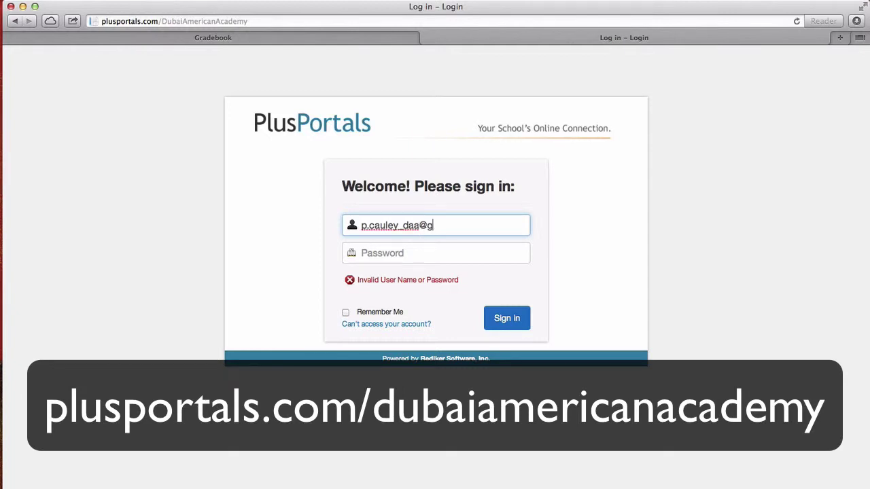
{"action": "key", "text": "Tab"}
{"action": "type", "text": "••••"}
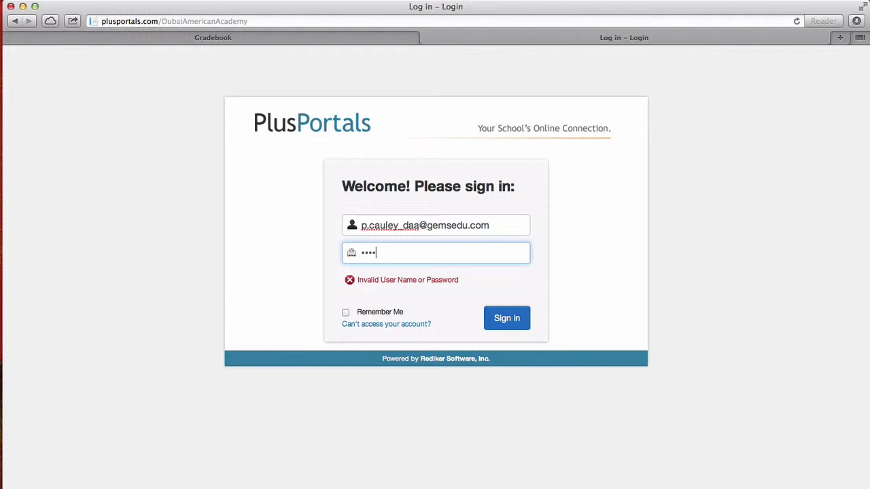
{"action": "type", "text": "••"}
{"action": "key", "text": "Return"}
{"action": "left_click", "coordinate": [494, 107]}
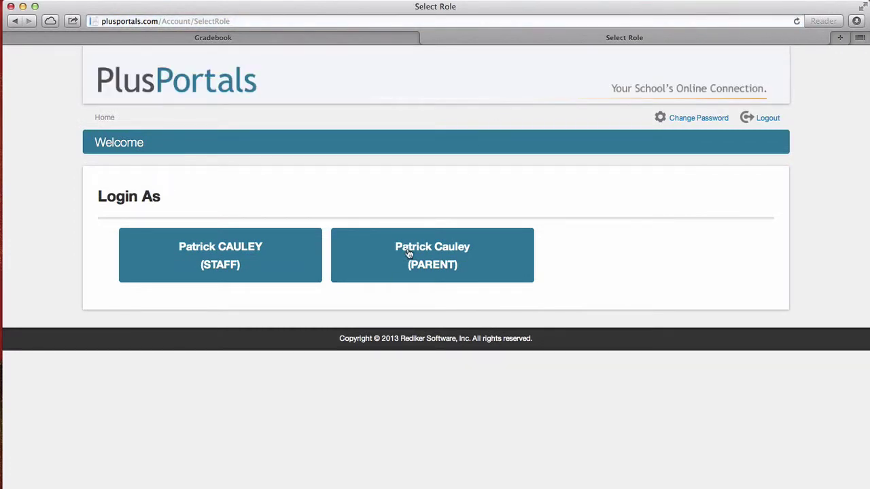
Log in as STAFF and review the home page's Homeroom and STUDAID class tiles
{"action": "left_click", "coordinate": [200, 252]}
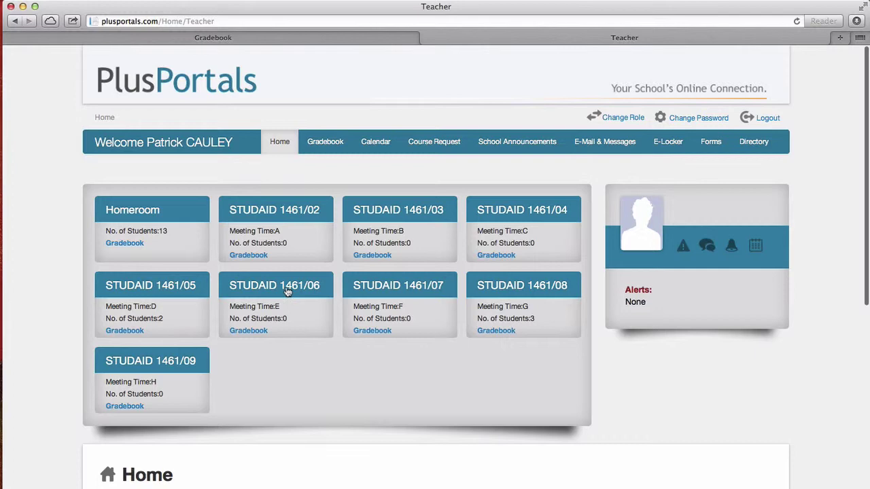
{"action": "scroll", "coordinate": [258, 378], "scroll_direction": "down", "scroll_amount": 3}
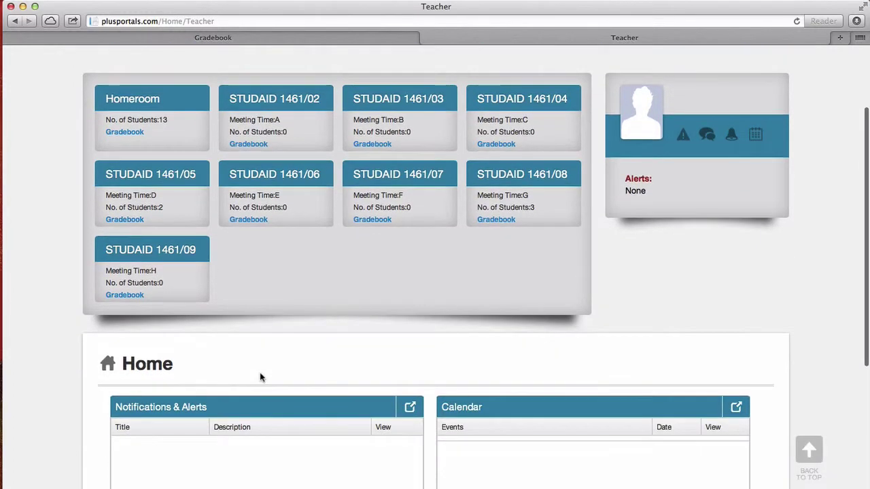
{"action": "scroll", "coordinate": [261, 376], "scroll_direction": "down", "scroll_amount": 5}
{"action": "scroll", "coordinate": [260, 378], "scroll_direction": "up", "scroll_amount": 5}
{"action": "scroll", "coordinate": [261, 377], "scroll_direction": "up", "scroll_amount": 3}
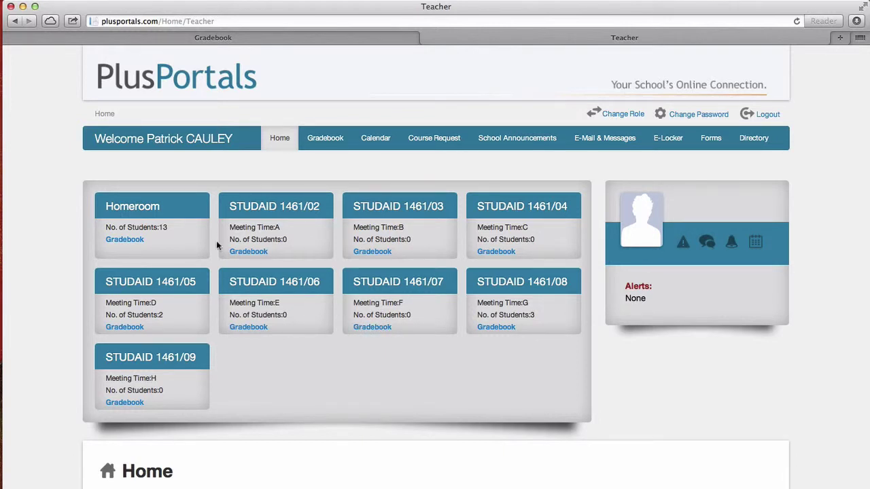
Open the Homeroom class page, add a blank line to the Class Summary, and save it
{"action": "left_click", "coordinate": [144, 212]}
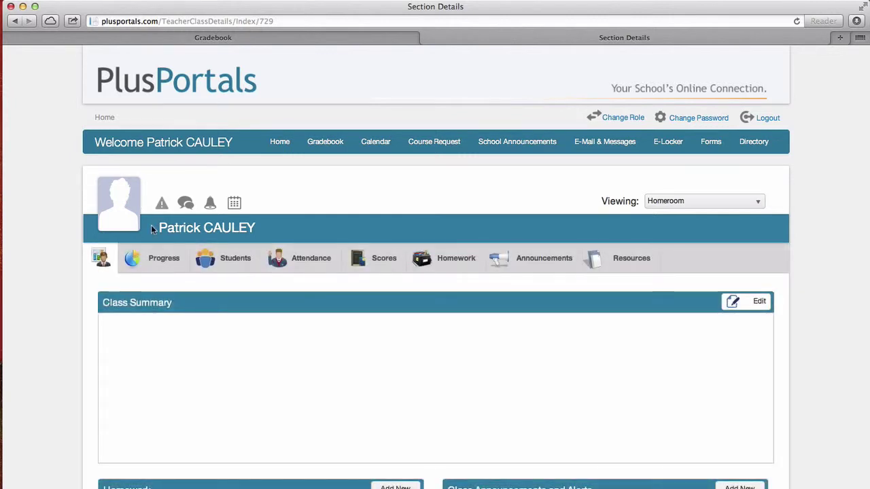
{"action": "scroll", "coordinate": [169, 292], "scroll_direction": "down", "scroll_amount": 2}
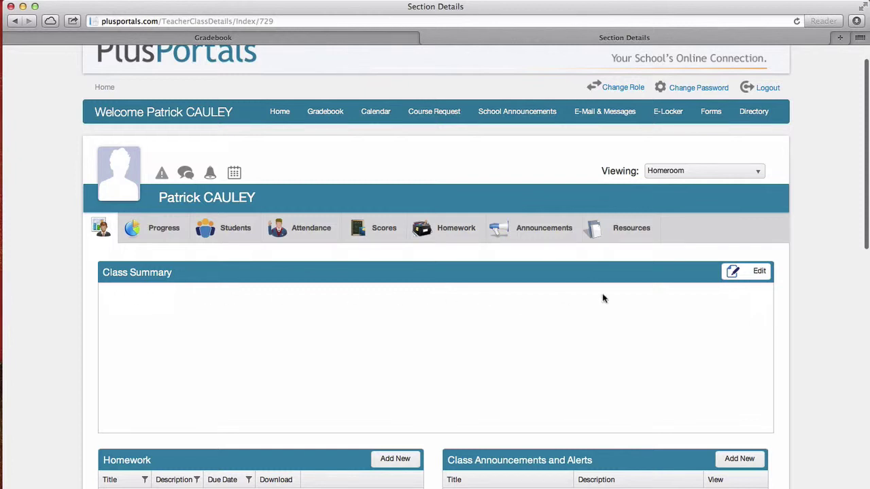
{"action": "left_click", "coordinate": [755, 276]}
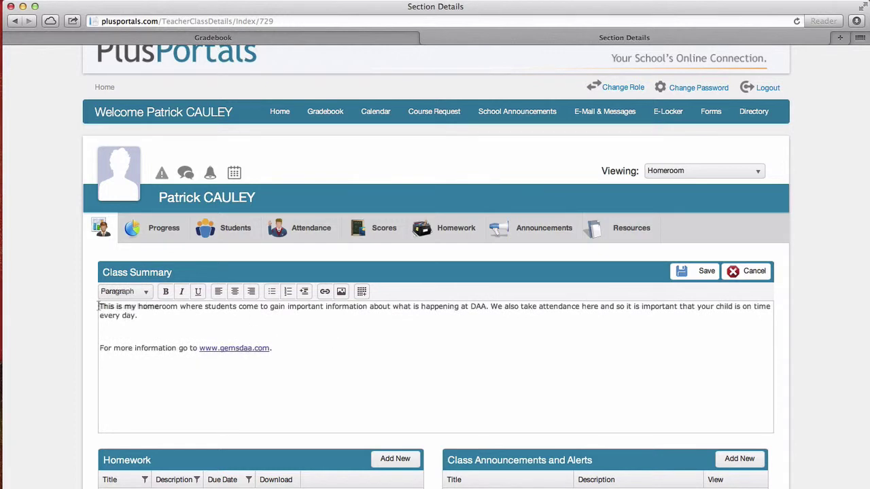
{"action": "key", "text": "Return"}
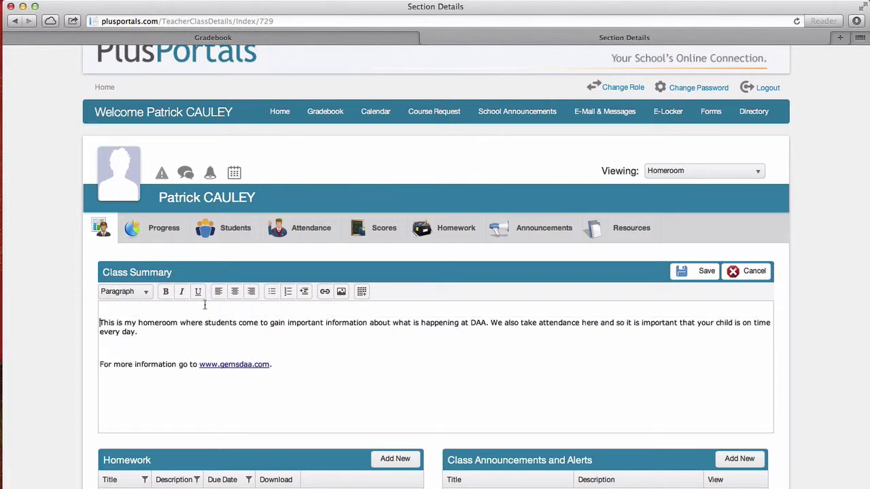
{"action": "left_click", "coordinate": [342, 293]}
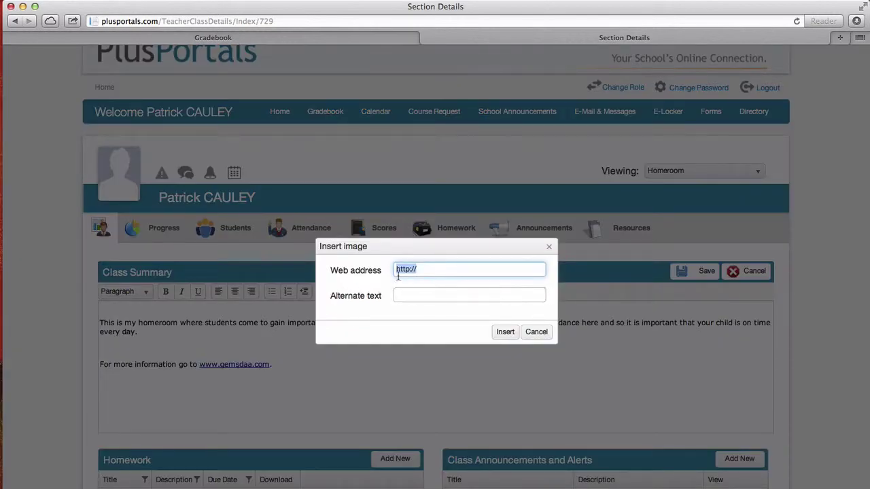
{"action": "left_click", "coordinate": [535, 331]}
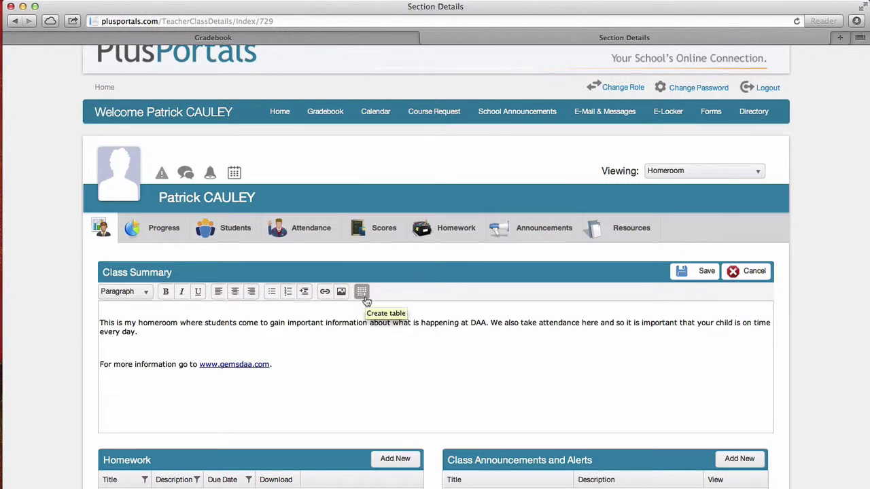
{"action": "left_click", "coordinate": [313, 349]}
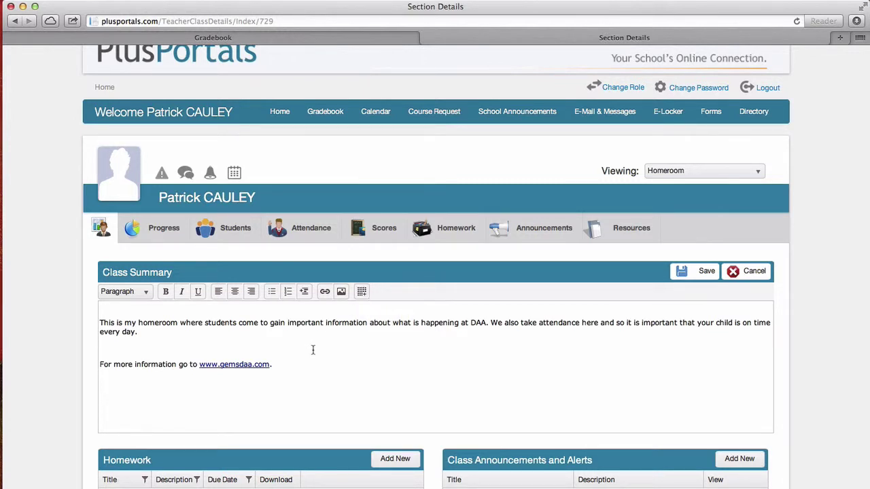
{"action": "left_click", "coordinate": [685, 274]}
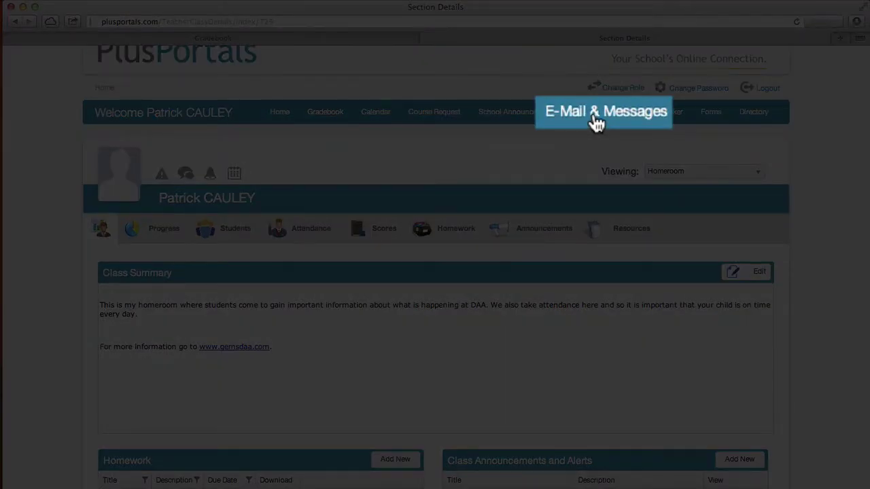
Start a new e-mail and open the recipient picker for the To line
{"action": "left_click", "coordinate": [595, 117]}
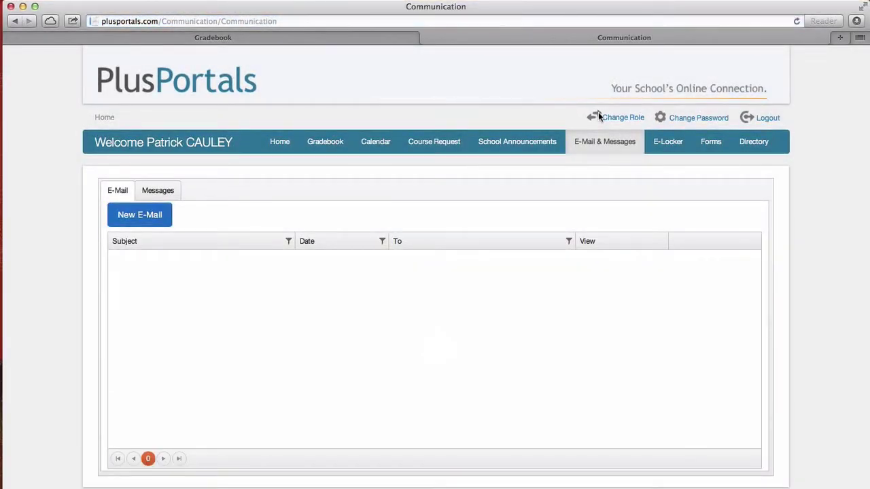
{"action": "left_click", "coordinate": [169, 216]}
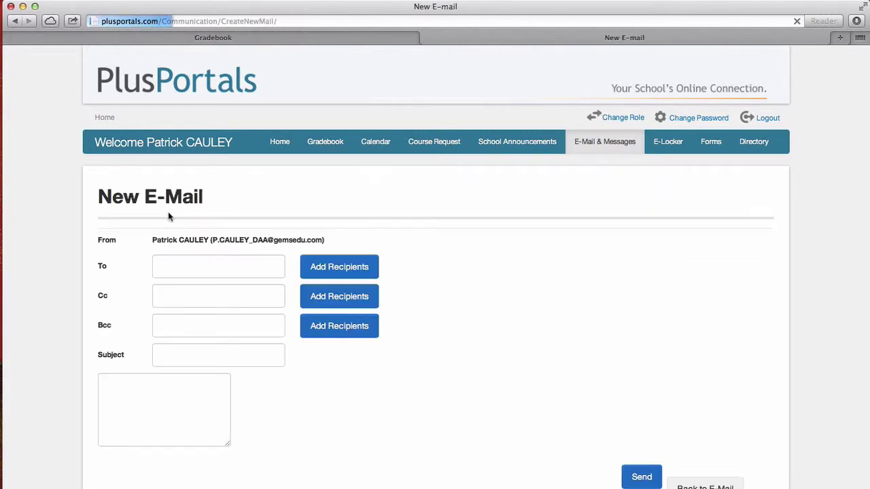
{"action": "left_click", "coordinate": [324, 266]}
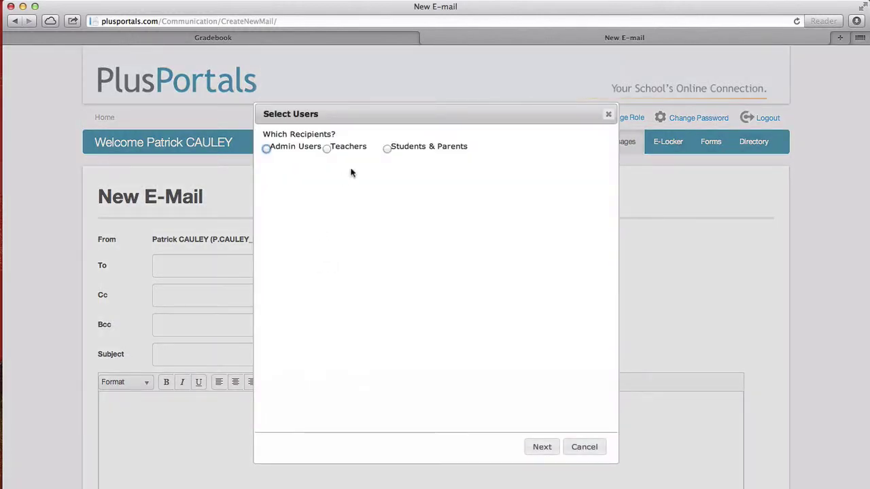
Choose Students & Parents, select all Homeroom students, include both students and parents, and continue
{"action": "left_click", "coordinate": [388, 149]}
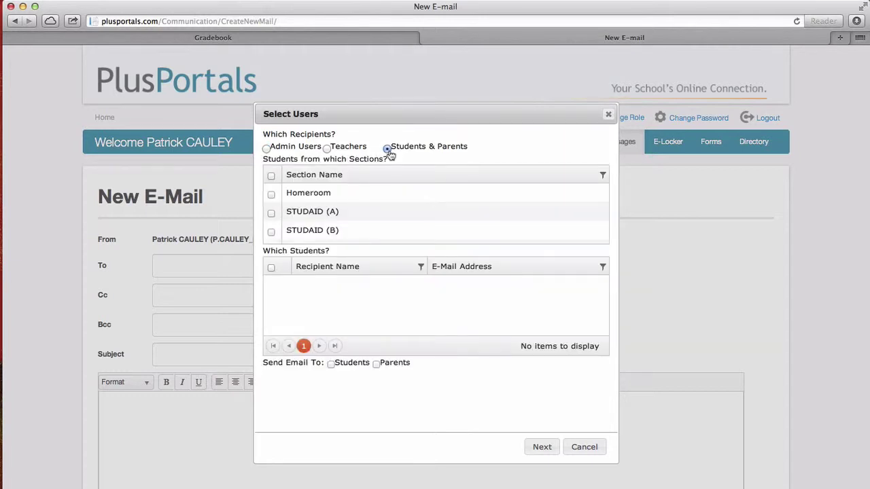
{"action": "left_click", "coordinate": [271, 196]}
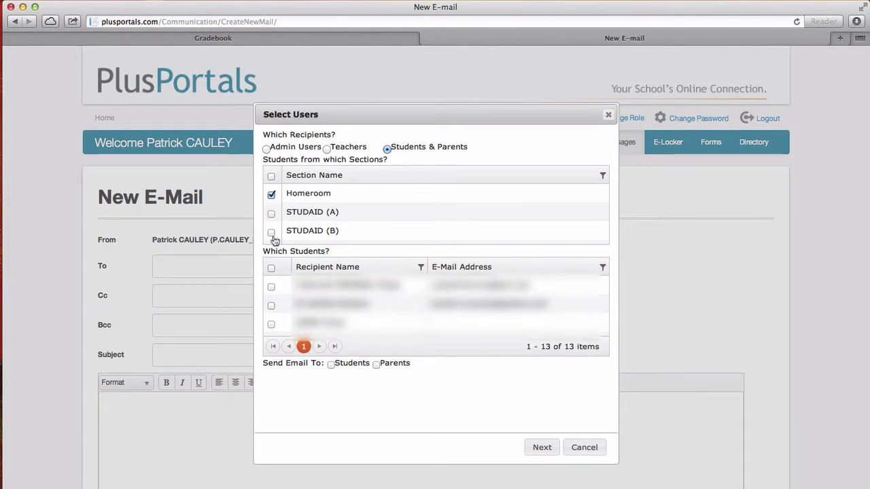
{"action": "scroll", "coordinate": [277, 289], "scroll_direction": "down", "scroll_amount": 3}
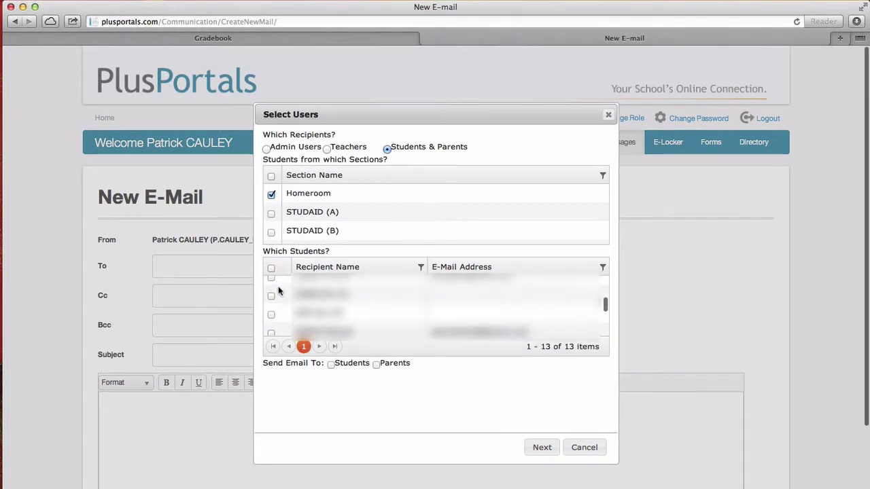
{"action": "scroll", "coordinate": [278, 286], "scroll_direction": "up", "scroll_amount": 2}
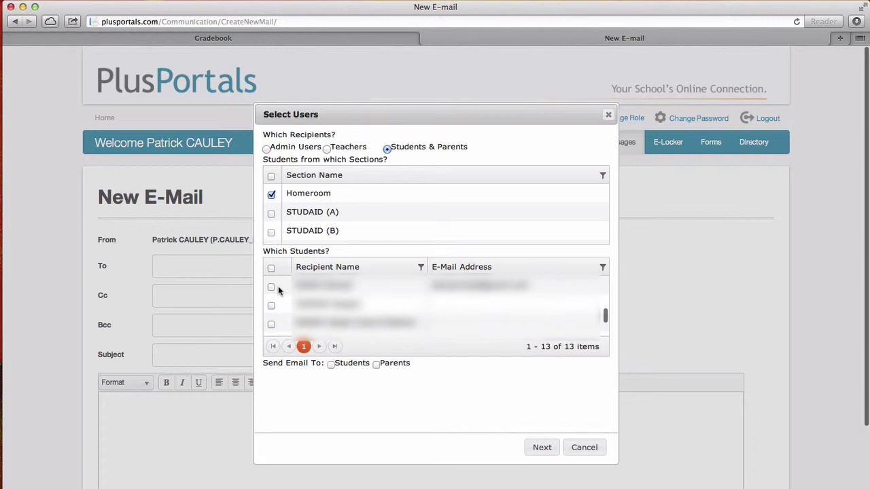
{"action": "scroll", "coordinate": [278, 286], "scroll_direction": "up", "scroll_amount": 2}
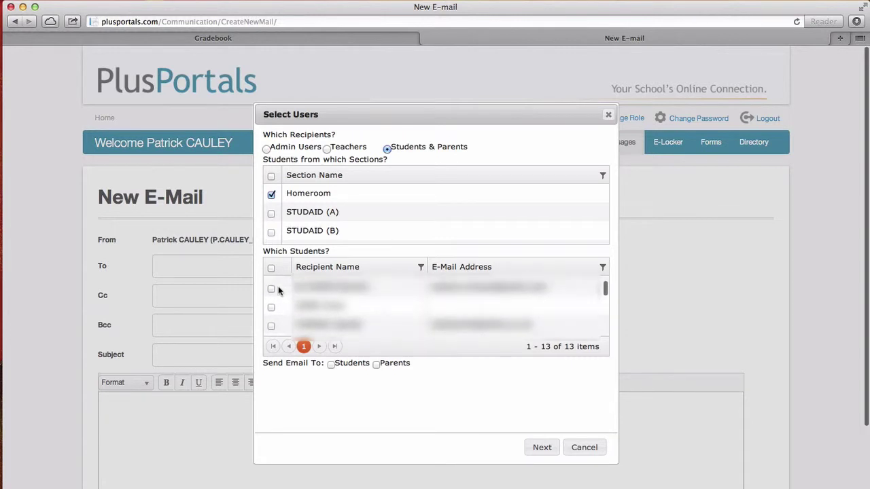
{"action": "left_click", "coordinate": [272, 271]}
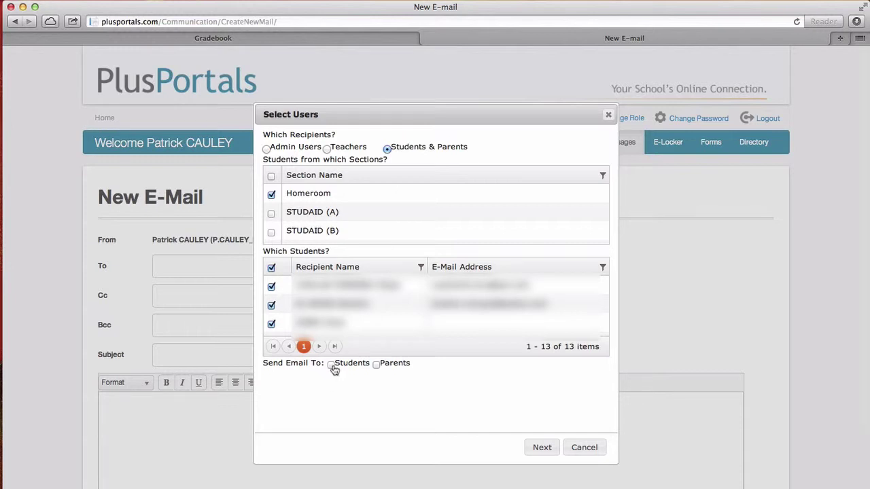
{"action": "left_click", "coordinate": [376, 365]}
{"action": "left_click", "coordinate": [331, 365]}
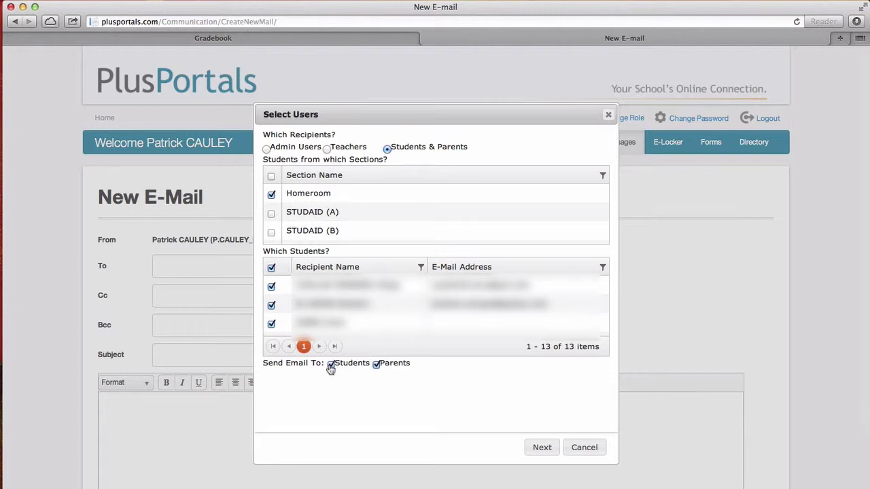
{"action": "left_click", "coordinate": [549, 451]}
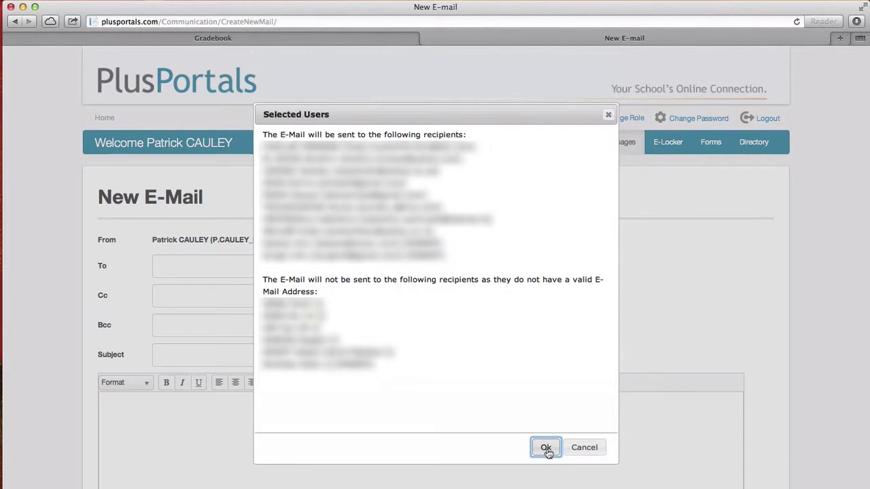
Accept the recipients and write subject 'Welcome to DAA' with body 'This email is just to welcome you to DAA.'
{"action": "left_click", "coordinate": [546, 449]}
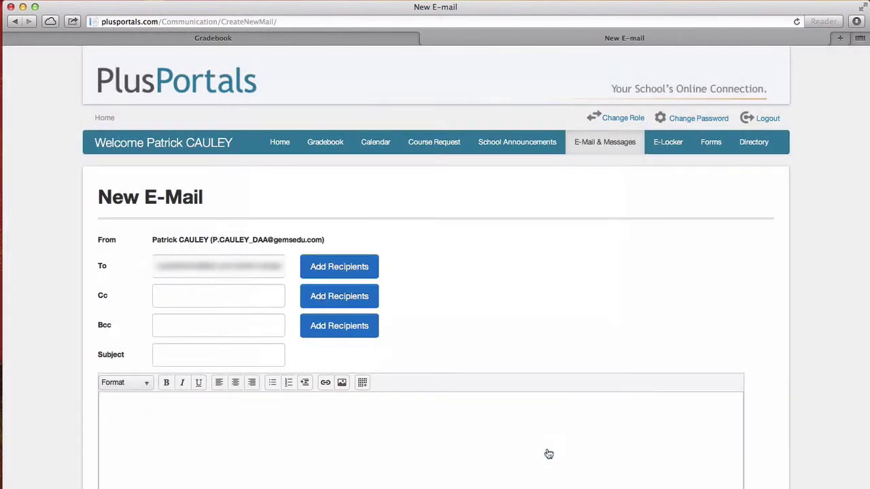
{"action": "left_click", "coordinate": [218, 358]}
{"action": "type", "text": "Welcome to DAA"}
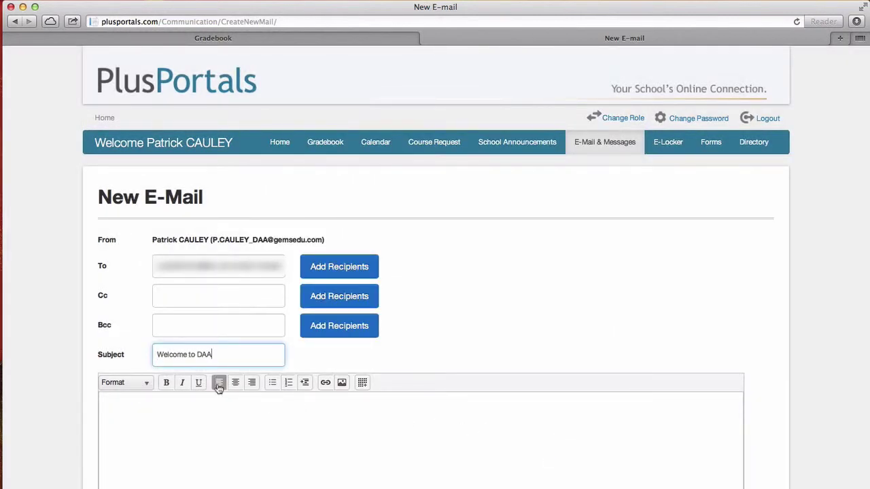
{"action": "left_click", "coordinate": [211, 412]}
{"action": "type", "text": "This email is just to"}
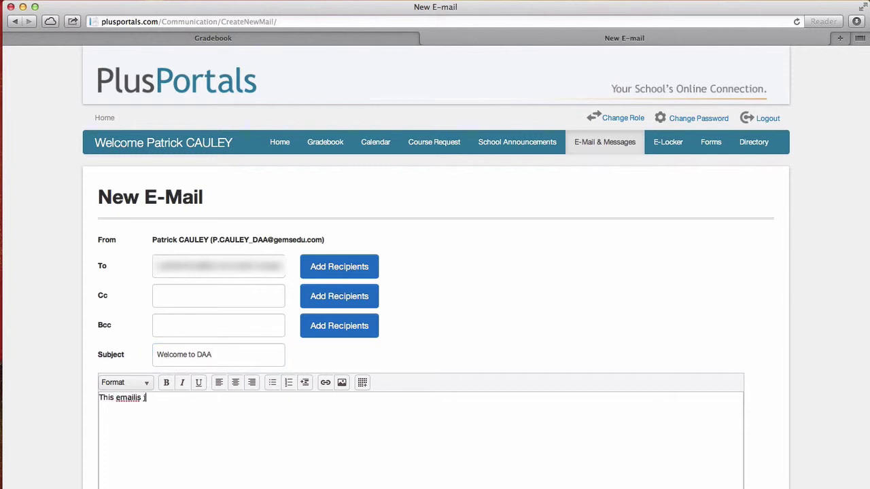
{"action": "type", "text": " welcome you to DAA."}
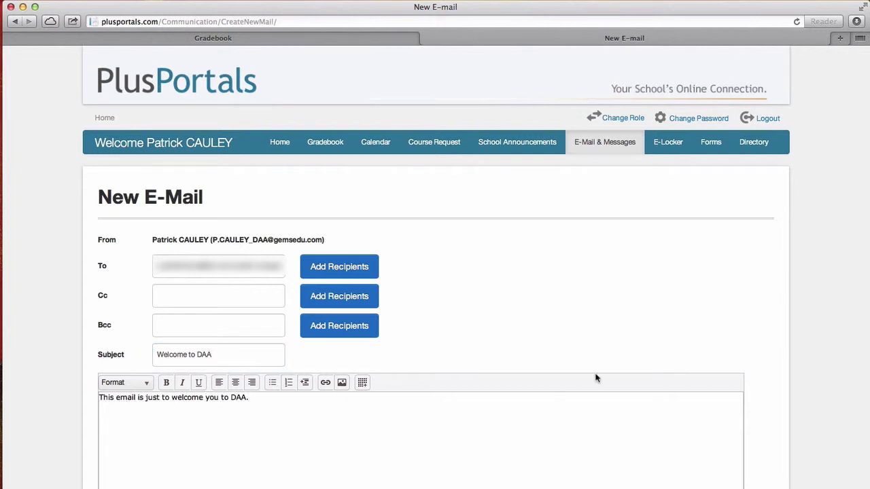
Replace the To recipients with the teacher's own e-mail address and send the message
{"action": "scroll", "coordinate": [621, 401], "scroll_direction": "down", "scroll_amount": 3}
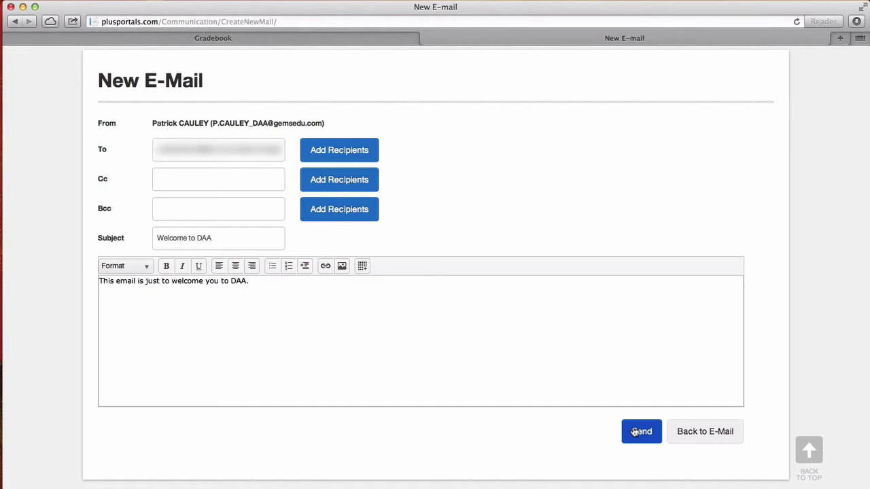
{"action": "left_click", "coordinate": [265, 148]}
{"action": "key", "text": "super+a"}
{"action": "key", "text": "BackSpace"}
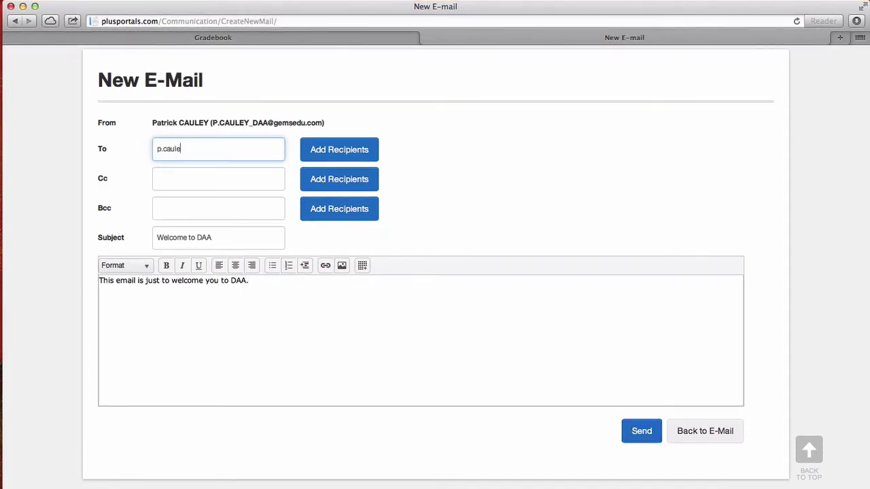
{"action": "left_click", "coordinate": [635, 432]}
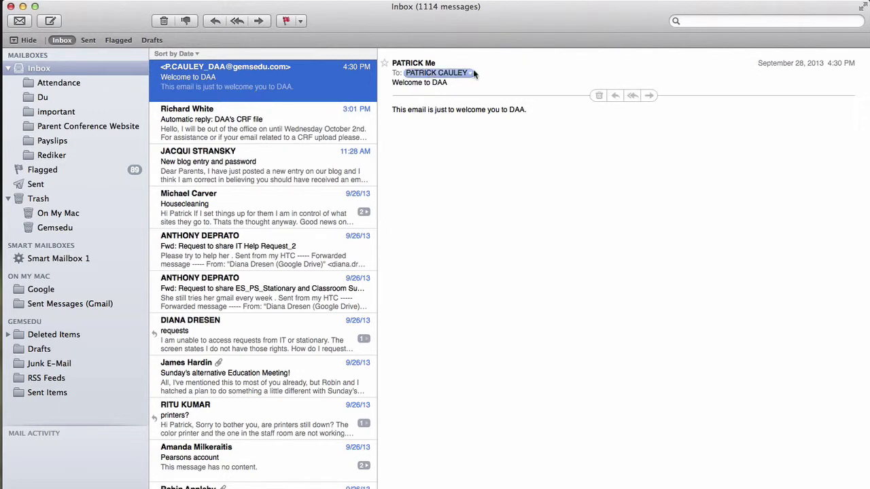
View the received 'Welcome to DAA' message in the Apple Mail inbox
{"action": "mouse_move", "coordinate": [470, 75]}
{"action": "mouse_move", "coordinate": [430, 65]}
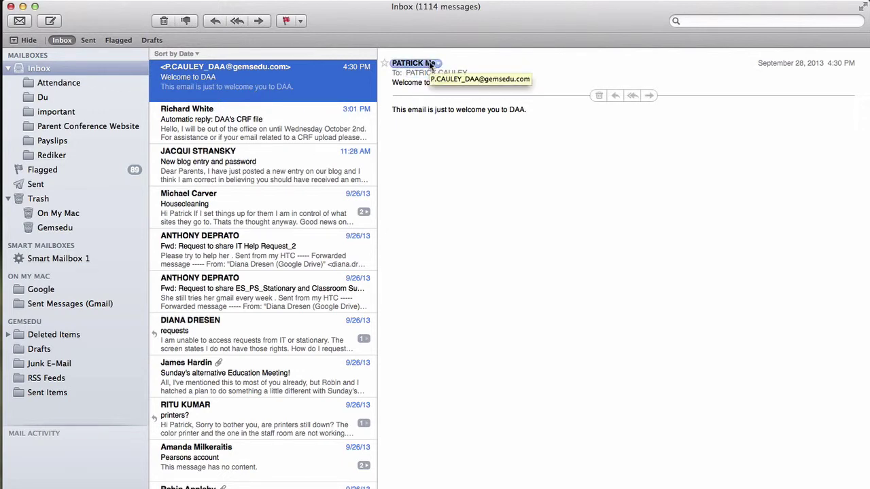